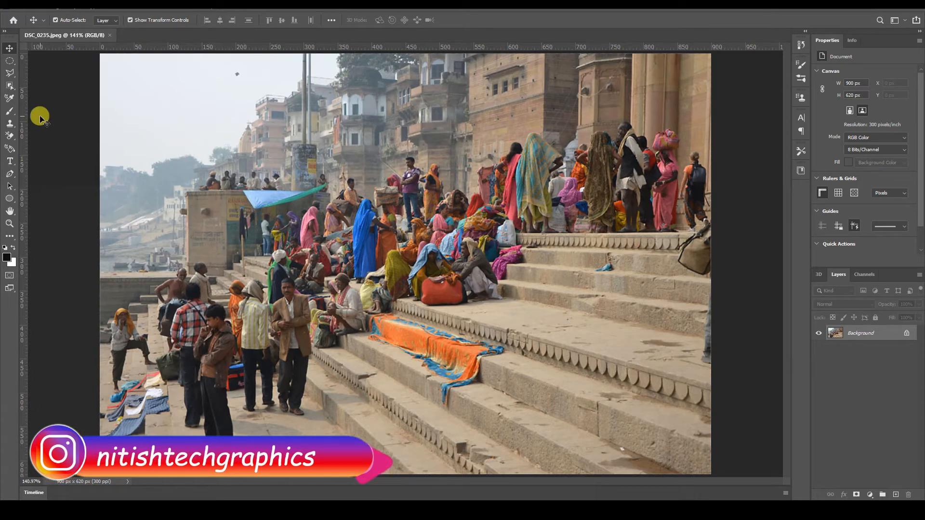
Step: Open the Vanishing Point filter and define a four-corner perspective plane over the lower stair tread in the foreground, below the orange cloth
{"action": "left_click", "coordinate": [135, 6]}
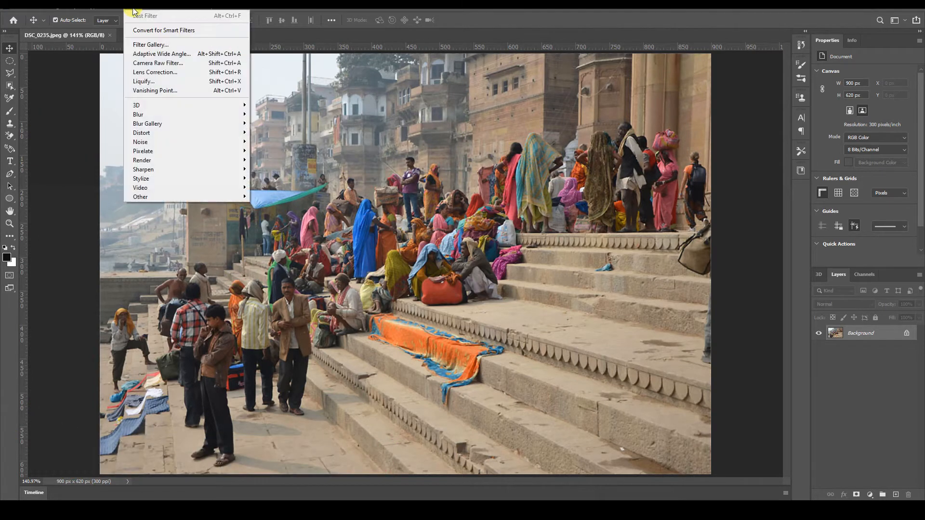
{"action": "left_click", "coordinate": [163, 91]}
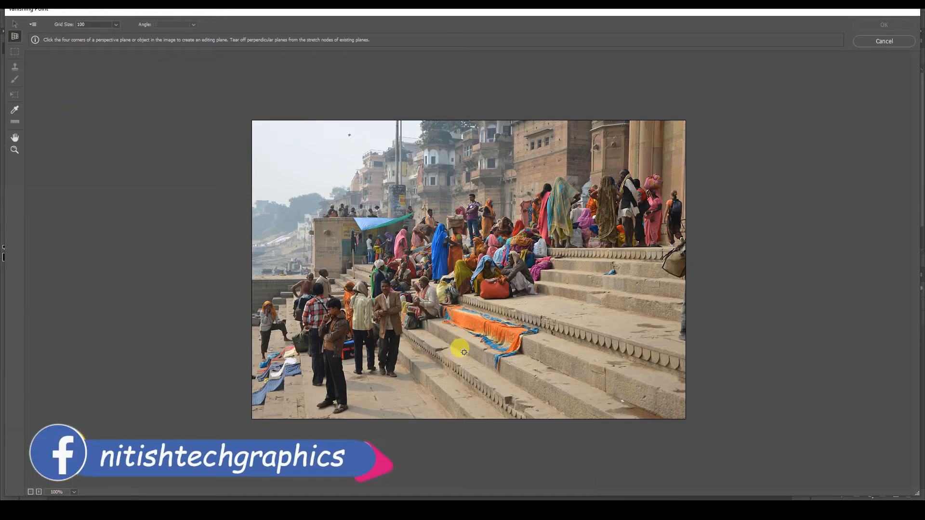
{"action": "left_click", "coordinate": [476, 360]}
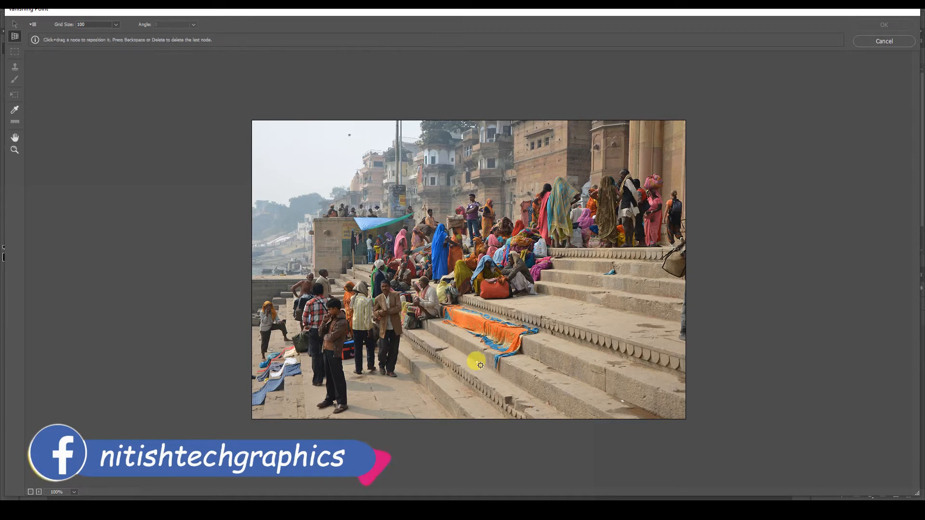
{"action": "left_click", "coordinate": [560, 412]}
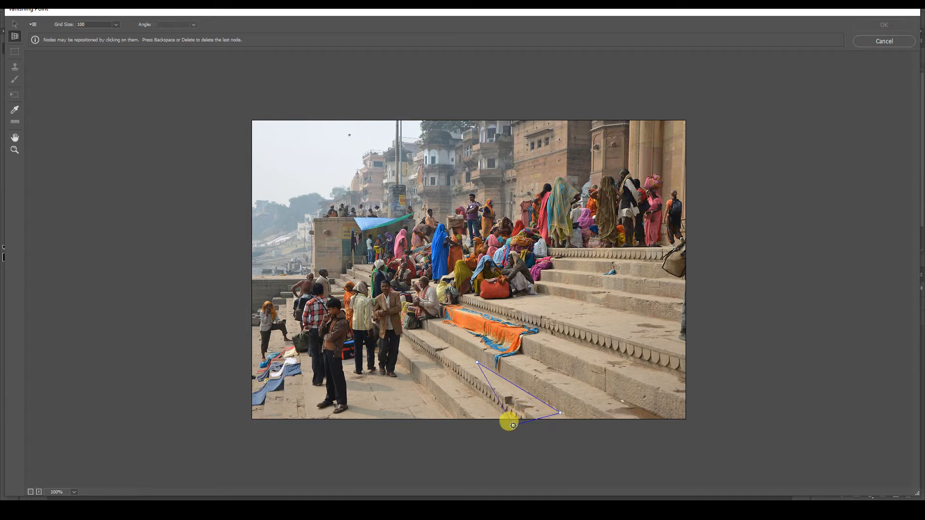
{"action": "left_click", "coordinate": [513, 425]}
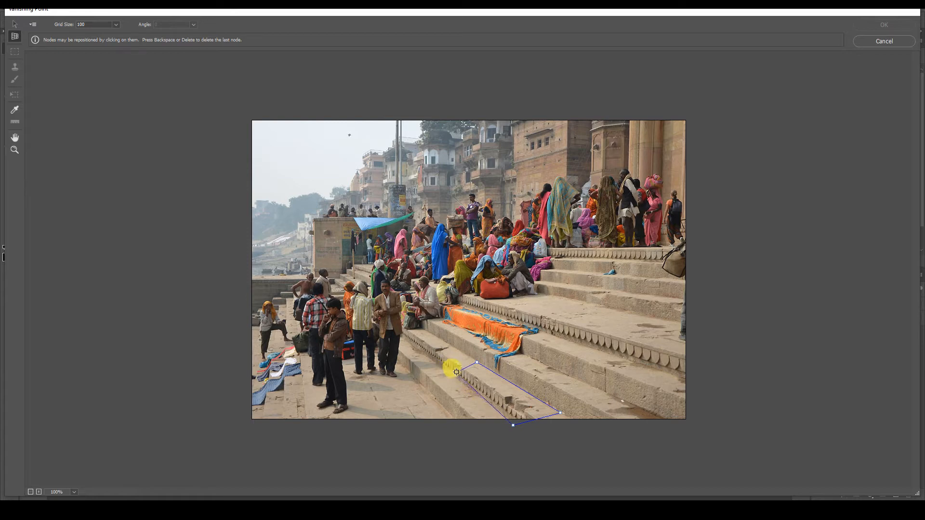
{"action": "left_click", "coordinate": [459, 368]}
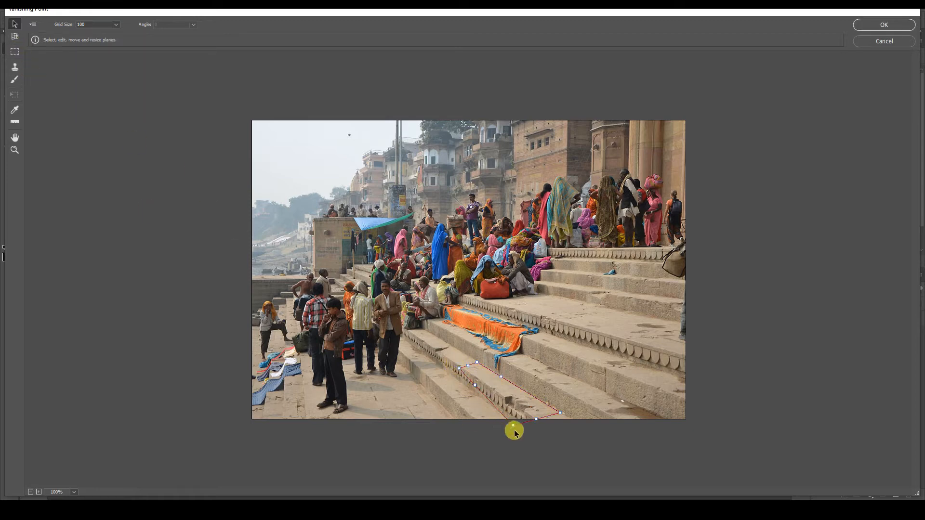
Step: Adjust the perspective plane's corners to align its edges with the foreground tread's edges until the grid is valid
{"action": "left_click_drag", "start_coordinate": [521, 424], "coordinate": [531, 416]}
{"action": "key", "text": "ctrl+space"}
{"action": "left_click", "coordinate": [529, 414]}
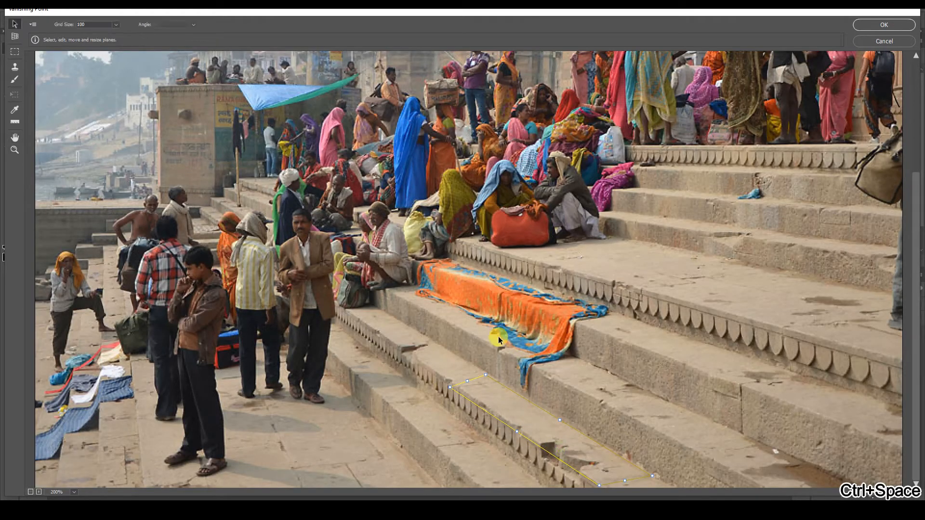
{"action": "left_click_drag", "start_coordinate": [448, 388], "coordinate": [448, 382]}
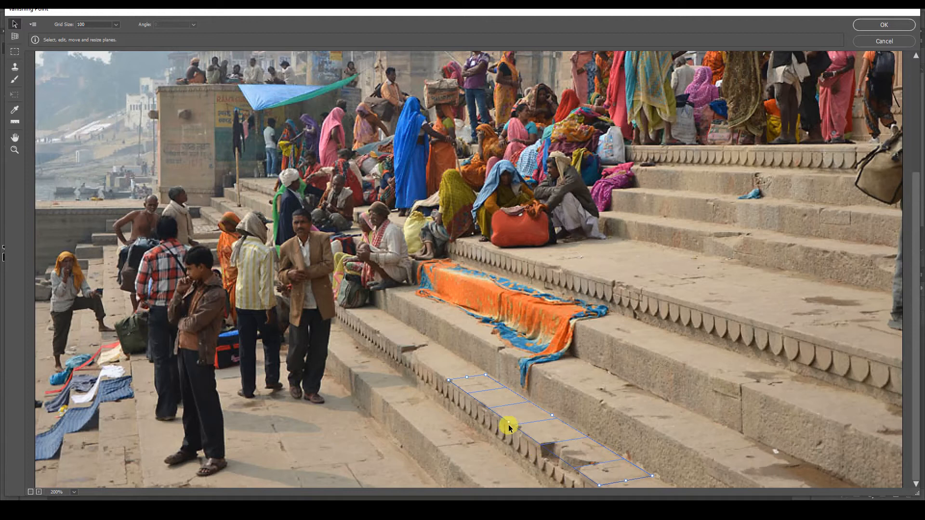
{"action": "left_click", "coordinate": [481, 372], "text": "ctrl"}
{"action": "left_click", "coordinate": [481, 352], "text": "ctrl"}
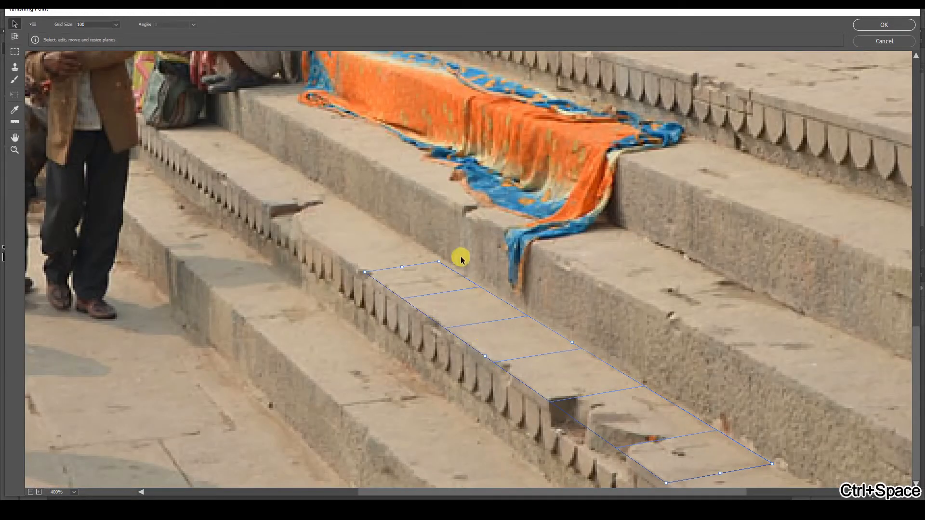
{"action": "mouse_move", "coordinate": [438, 264]}
{"action": "left_mouse_down"}
{"action": "mouse_move", "coordinate": [438, 256]}
{"action": "mouse_move", "coordinate": [443, 262]}
{"action": "left_mouse_up"}
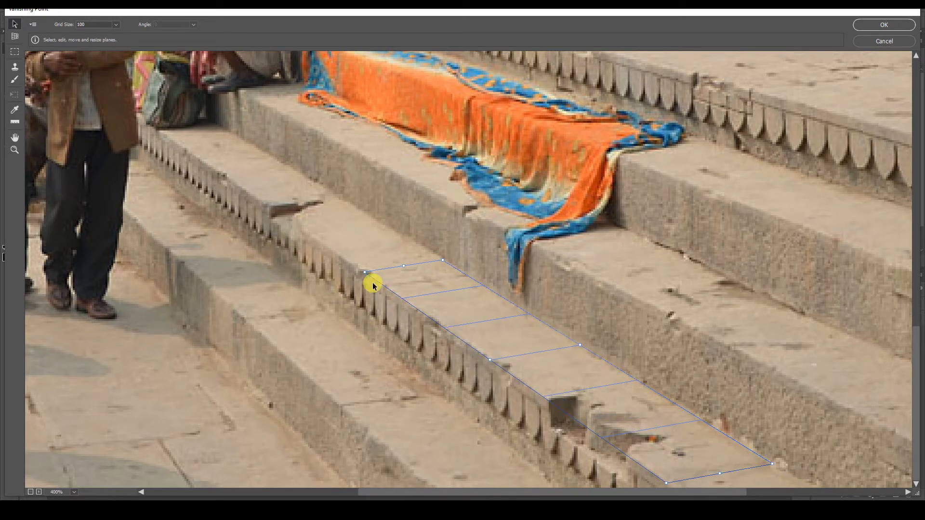
{"action": "key", "text": "space"}
{"action": "left_click_drag", "start_coordinate": [439, 345], "coordinate": [422, 255]}
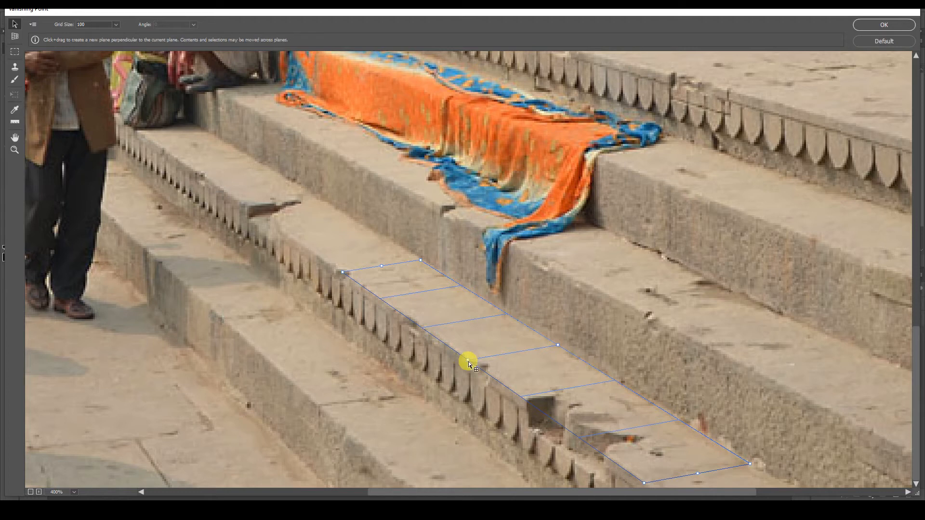
Step: Create a perpendicular plane from the tread plane's front edge down over the scalloped riser
{"action": "key", "text": "ctrl+c"}
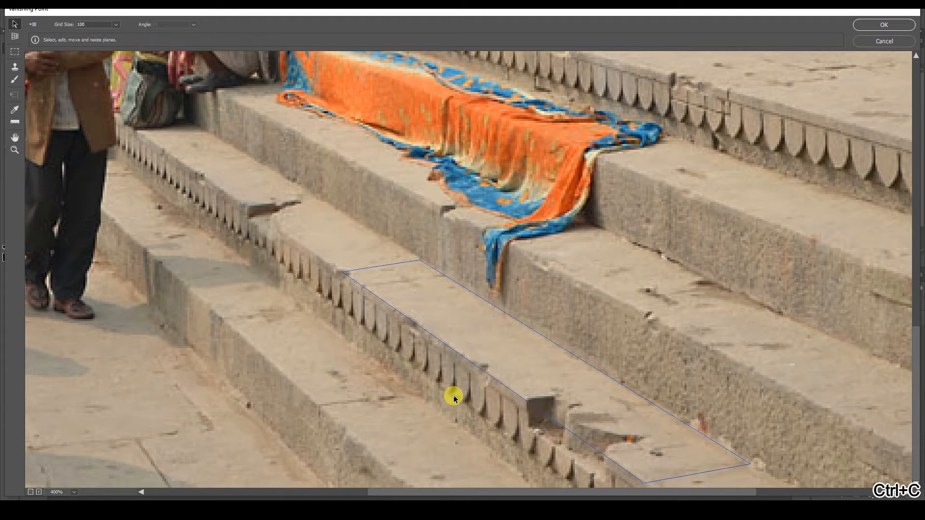
{"action": "mouse_move", "coordinate": [467, 361]}
{"action": "left_mouse_down"}
{"action": "mouse_move", "coordinate": [446, 402]}
{"action": "mouse_move", "coordinate": [481, 374]}
{"action": "mouse_move", "coordinate": [493, 378]}
{"action": "mouse_move", "coordinate": [469, 364]}
{"action": "left_mouse_up"}
{"action": "left_click", "coordinate": [15, 37]}
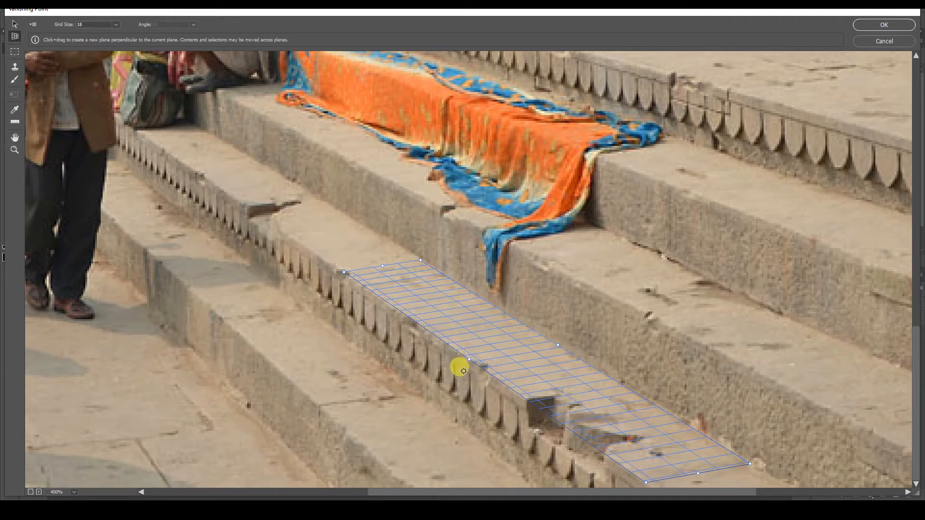
{"action": "left_click_drag", "start_coordinate": [469, 359], "coordinate": [444, 412]}
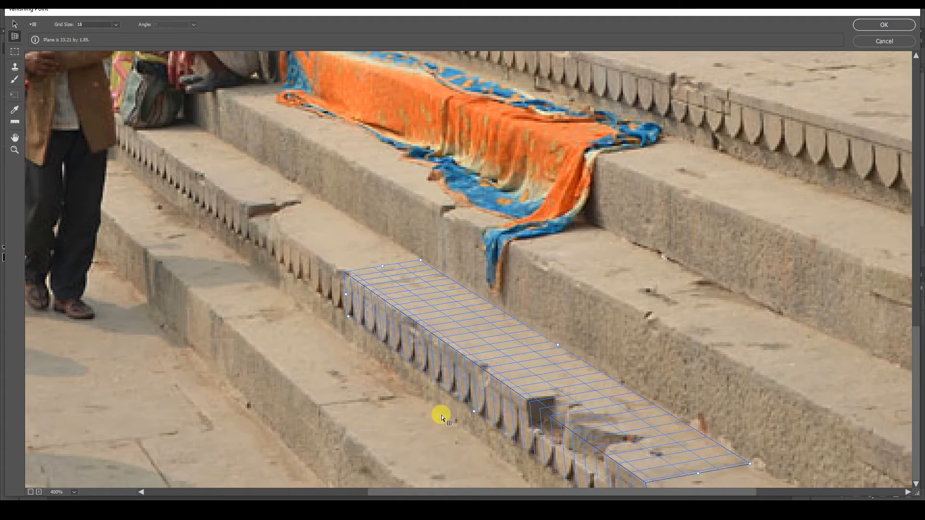
Step: Try a 90° angle on the riser plane and return its angle to 270°
{"action": "key", "text": "v"}
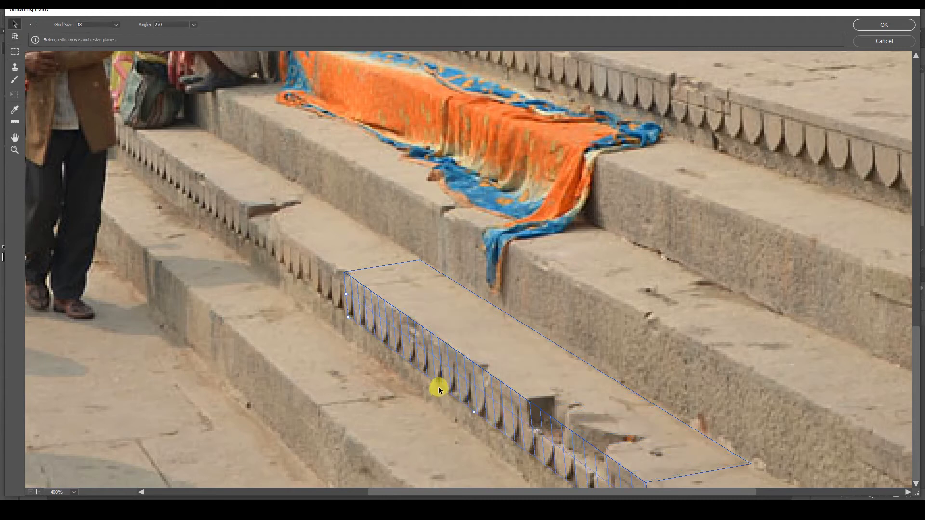
{"action": "left_click", "coordinate": [169, 25]}
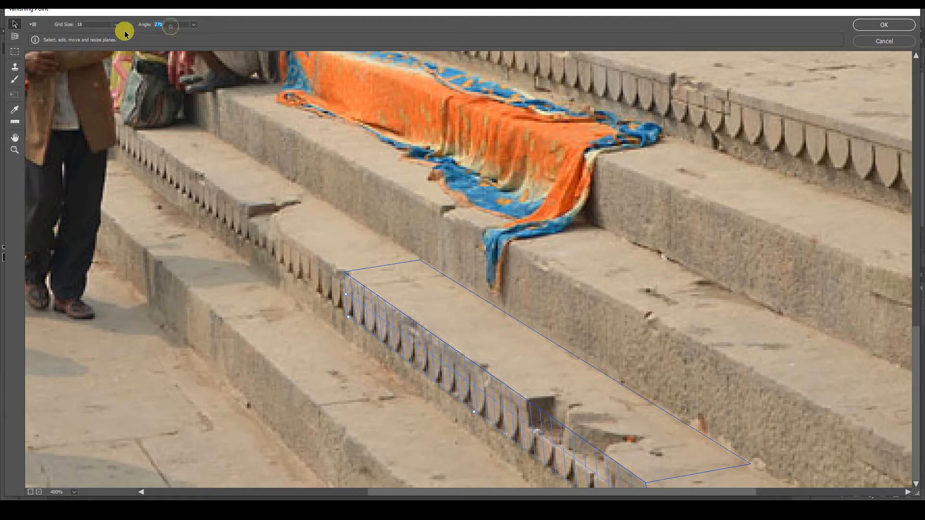
{"action": "type", "text": "90"}
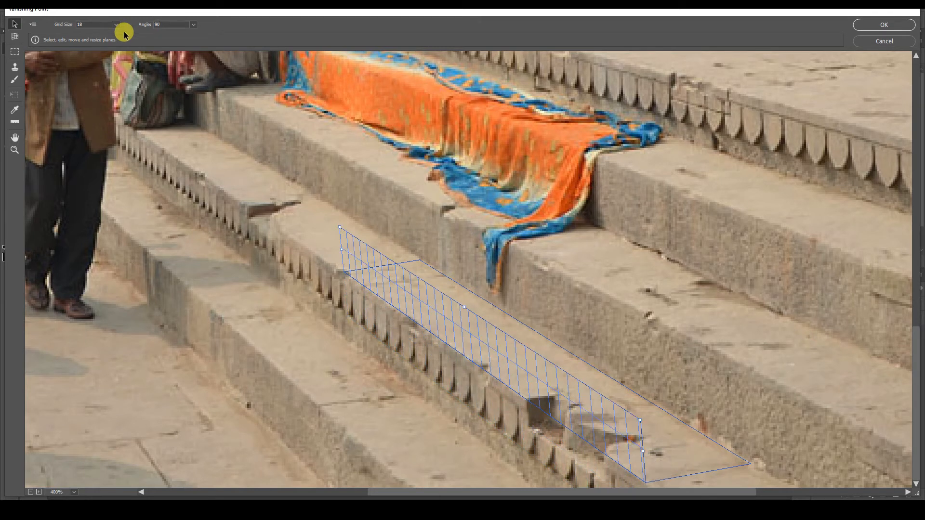
{"action": "key", "text": "BackSpace"}
{"action": "key", "text": "BackSpace"}
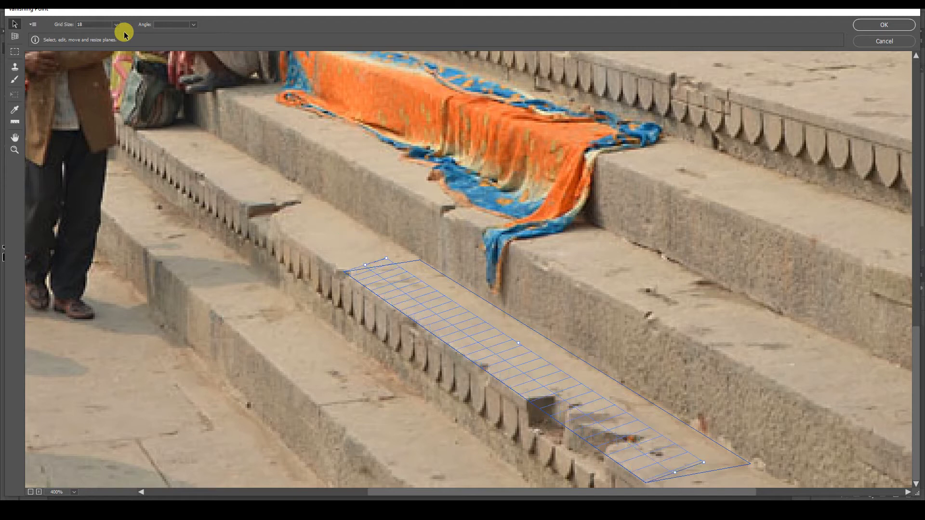
{"action": "type", "text": "270"}
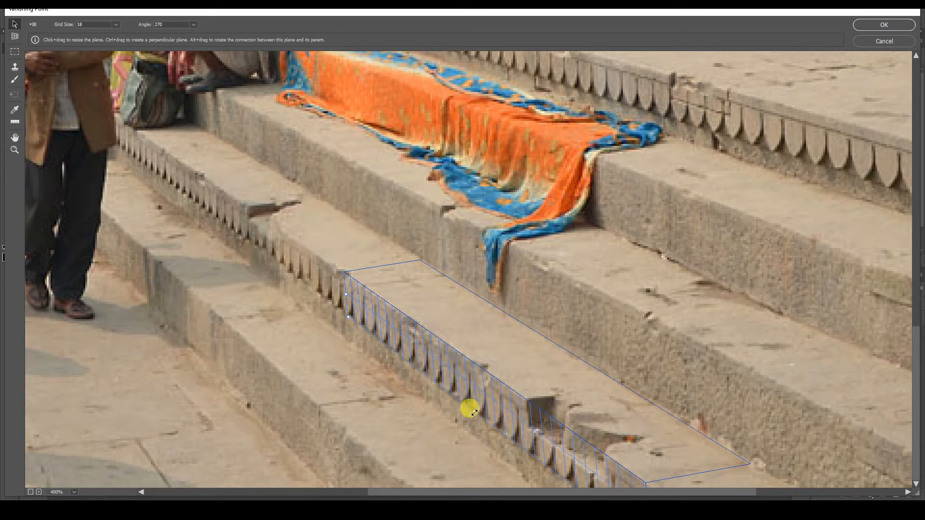
Step: Build connected perpendicular planes from the bottom of the scalloped riser across the next lower tread and down its front face
{"action": "left_click_drag", "start_coordinate": [475, 413], "coordinate": [383, 438]}
{"action": "key", "text": "ctrl+z"}
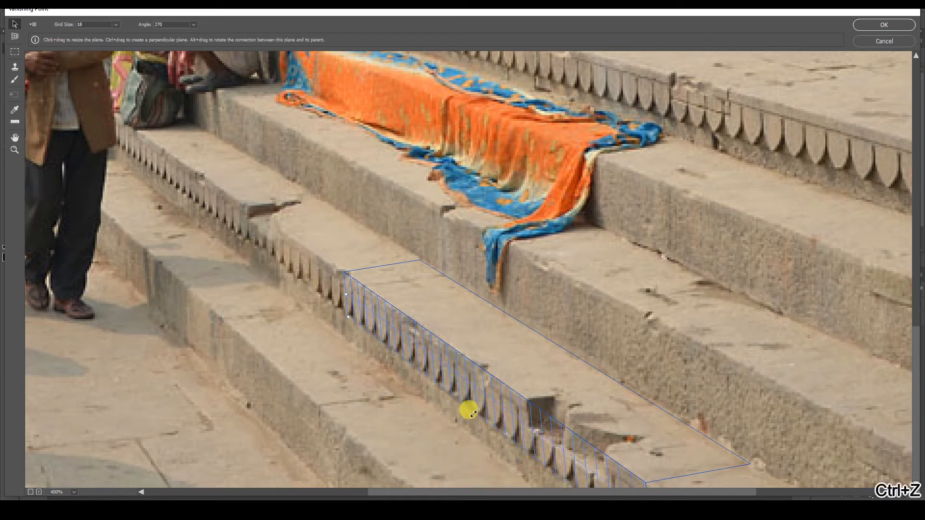
{"action": "left_click_drag", "start_coordinate": [471, 410], "coordinate": [335, 465]}
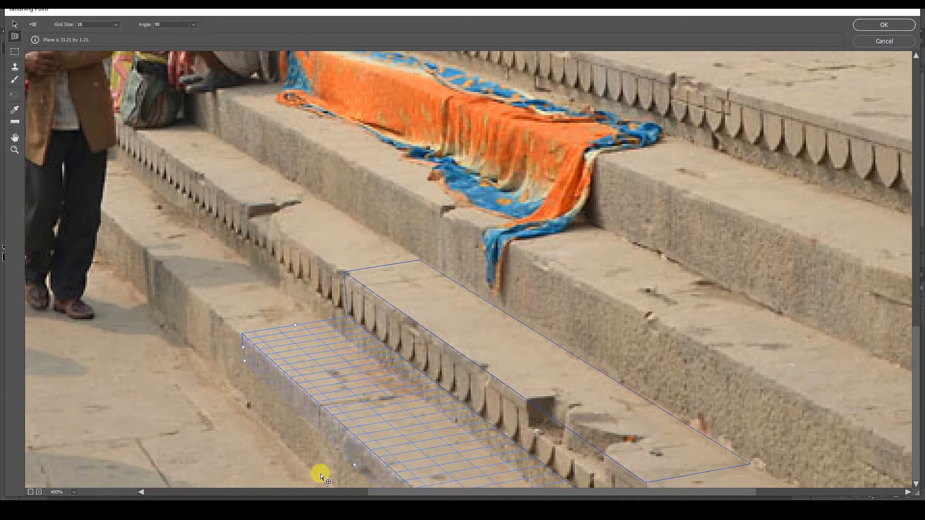
Step: Stretch the lowest riser plane downward and adjust its edges to cover the step's front face down to the ground
{"action": "left_click_drag", "start_coordinate": [297, 492], "coordinate": [282, 476]}
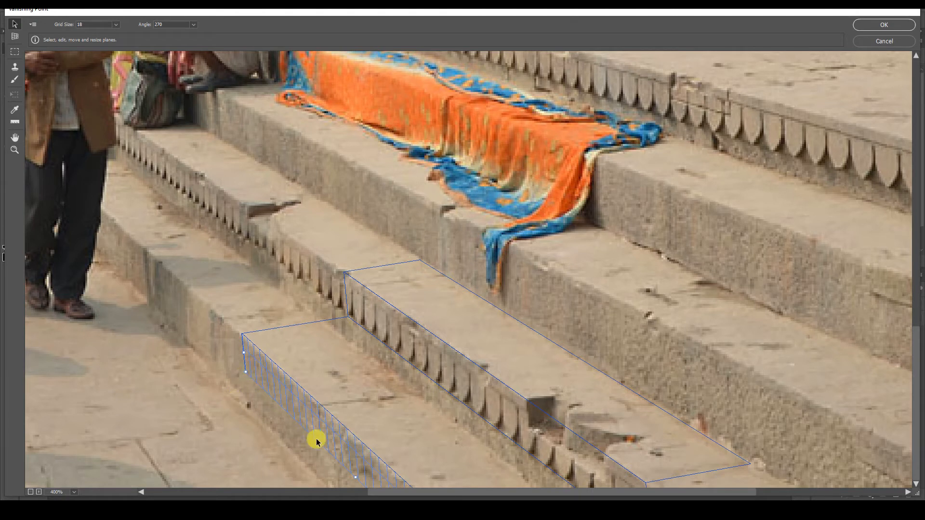
{"action": "left_click_drag", "start_coordinate": [355, 478], "coordinate": [346, 501]}
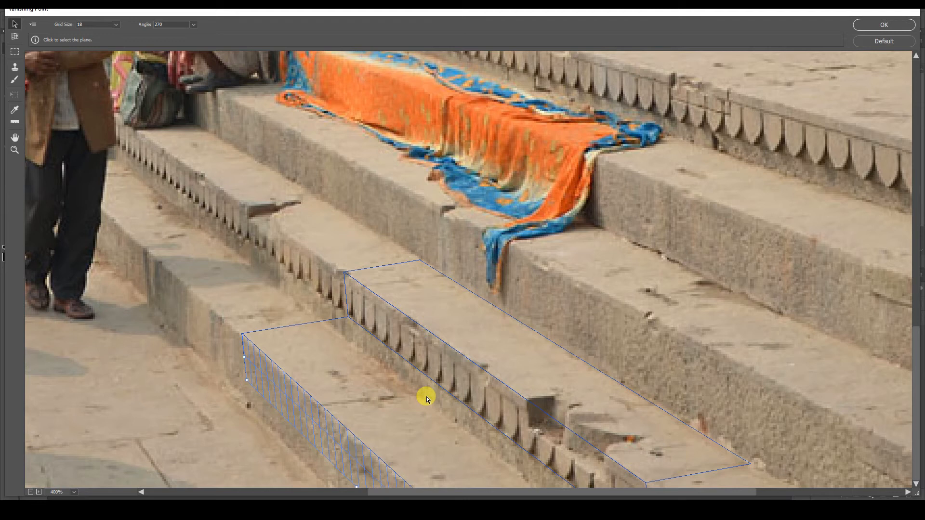
{"action": "key", "text": "ctrl+minus"}
{"action": "key", "text": "ctrl+minus"}
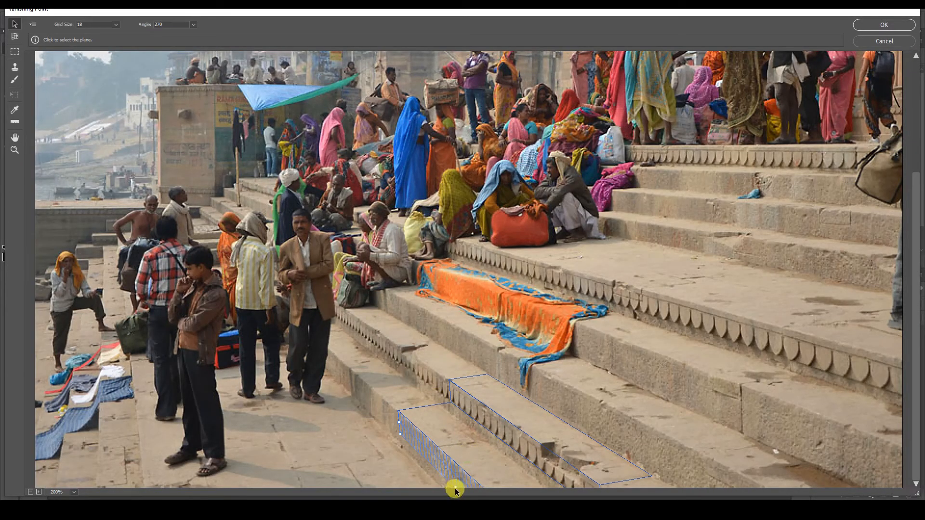
{"action": "left_click_drag", "start_coordinate": [453, 484], "coordinate": [446, 499]}
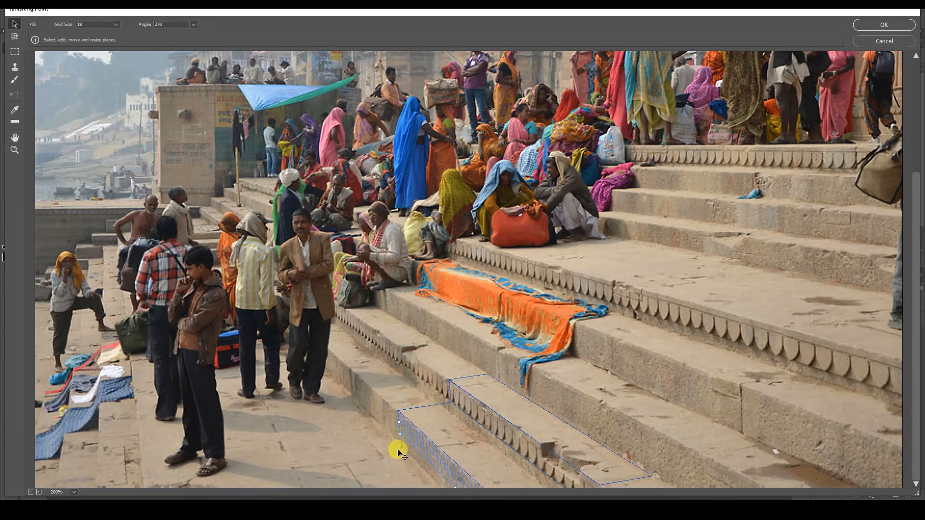
{"action": "mouse_move", "coordinate": [400, 426]}
{"action": "left_mouse_down"}
{"action": "mouse_move", "coordinate": [390, 419]}
{"action": "mouse_move", "coordinate": [385, 430]}
{"action": "mouse_move", "coordinate": [398, 435]}
{"action": "left_mouse_up"}
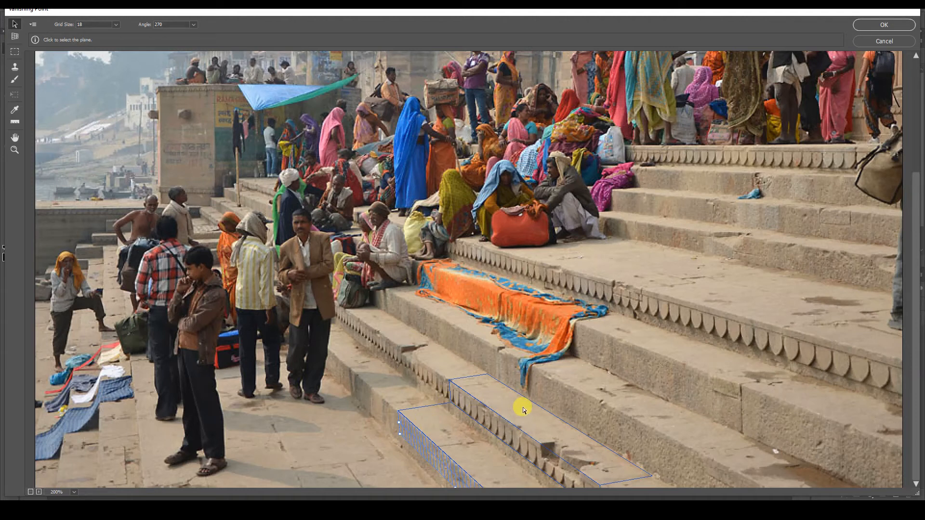
Step: Build perpendicular planes upward from the first tread plane's back edge, covering the next two risers and treads beside the orange cloth
{"action": "left_click", "coordinate": [569, 428]}
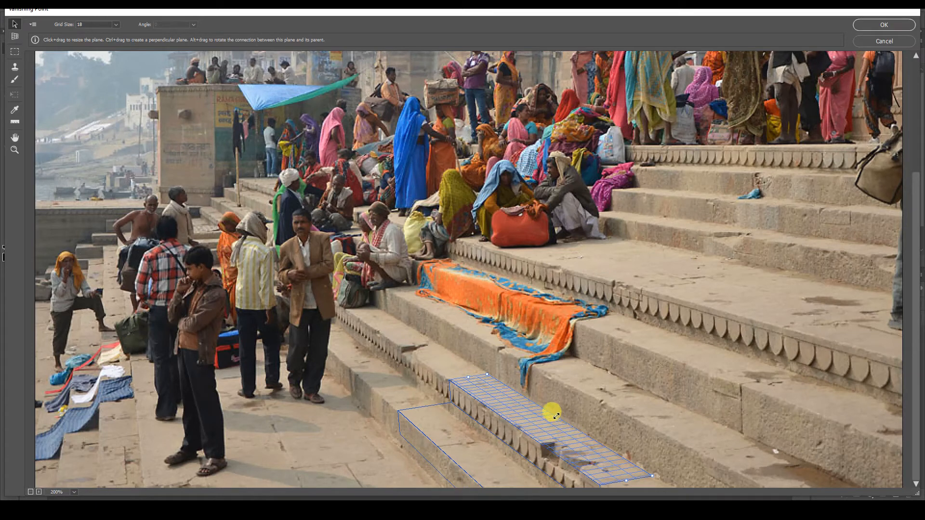
{"action": "left_click_drag", "start_coordinate": [556, 416], "coordinate": [612, 347]}
{"action": "key", "text": "ctrl+z"}
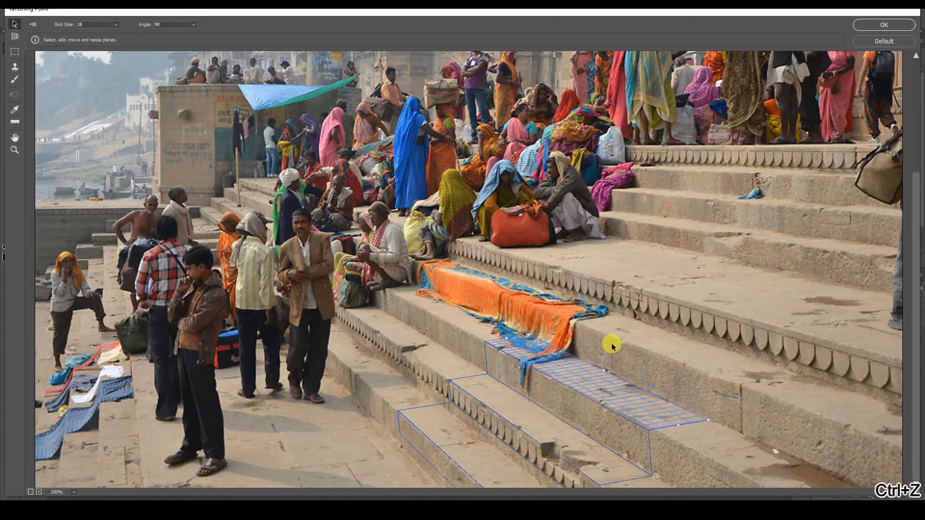
{"action": "key", "text": "c"}
{"action": "left_click_drag", "start_coordinate": [605, 369], "coordinate": [651, 316]}
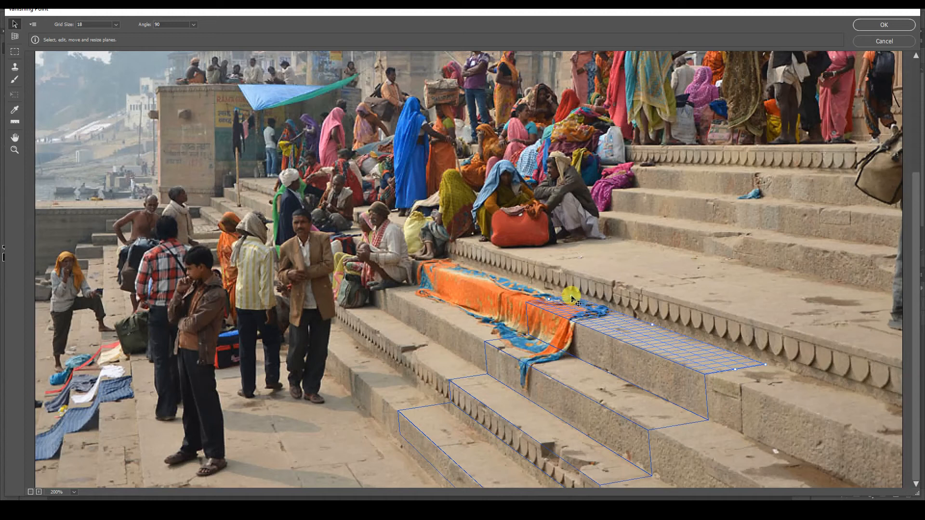
Step: Extend perpendicular planes from the tread beside the orange cloth up the scalloped riser behind it and across the wide landing
{"action": "left_click_drag", "start_coordinate": [571, 301], "coordinate": [594, 368]}
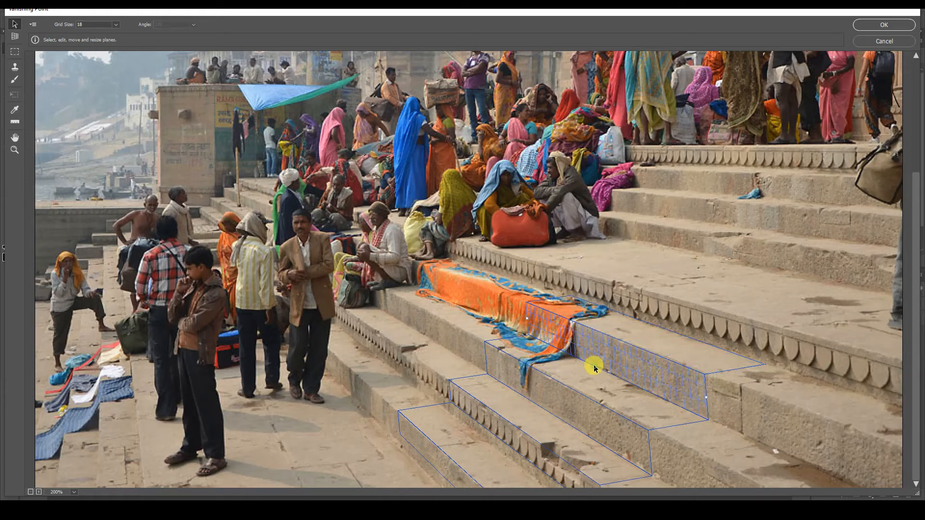
{"action": "left_click_drag", "start_coordinate": [583, 305], "coordinate": [573, 300]}
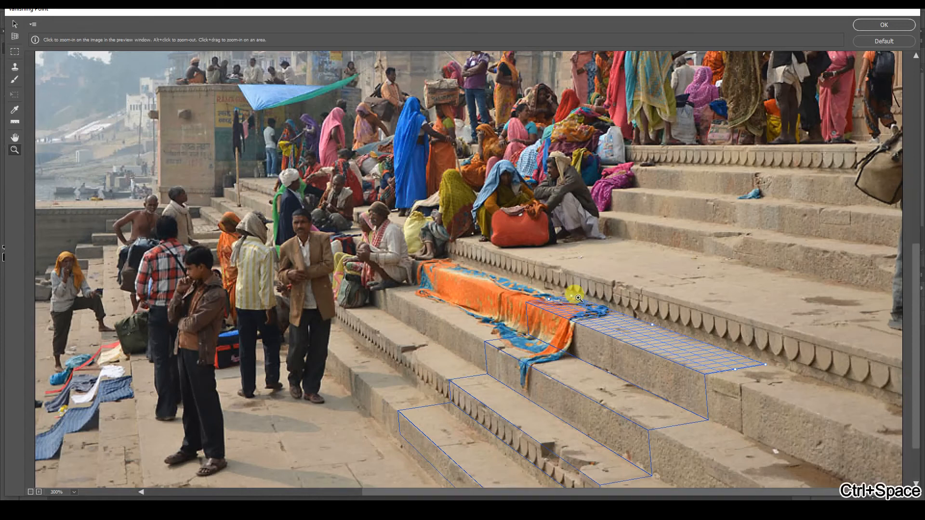
{"action": "left_click", "coordinate": [571, 299], "text": "ctrl+space"}
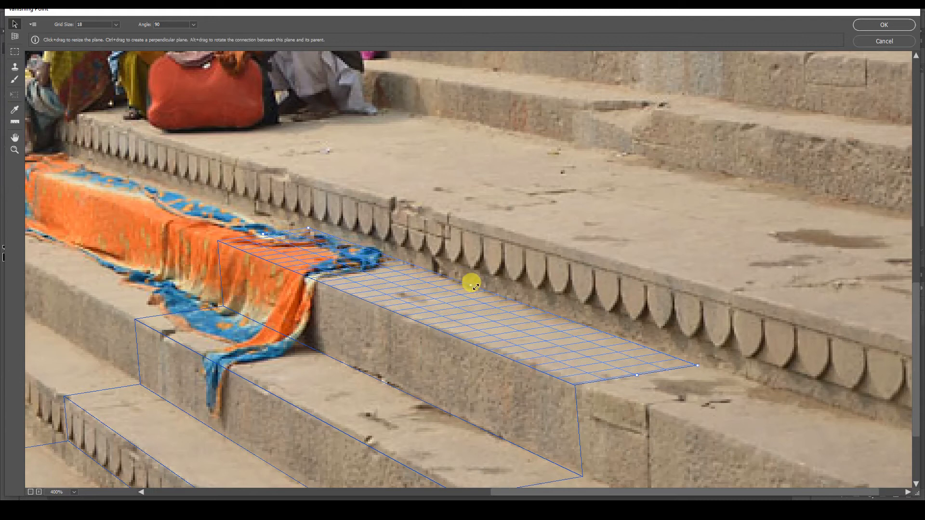
{"action": "left_click_drag", "start_coordinate": [470, 286], "coordinate": [481, 219], "text": "ctrl"}
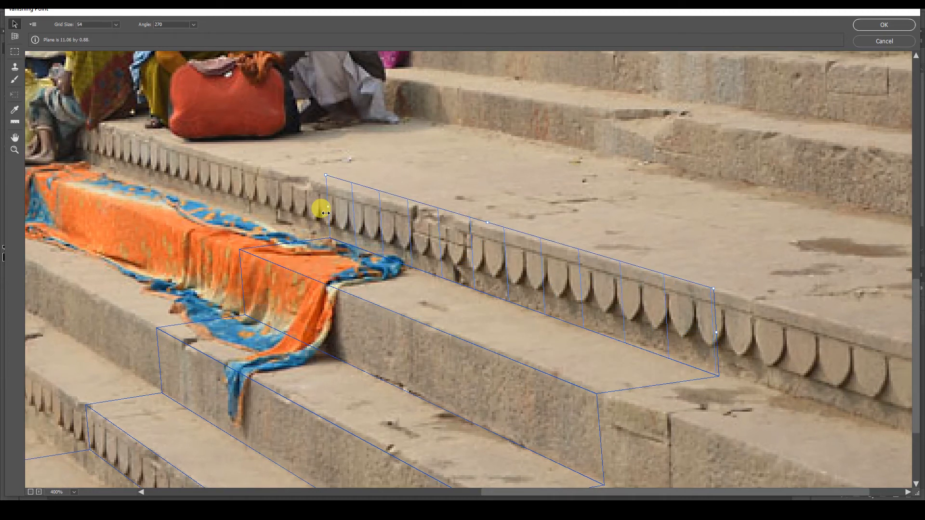
{"action": "key", "text": "c"}
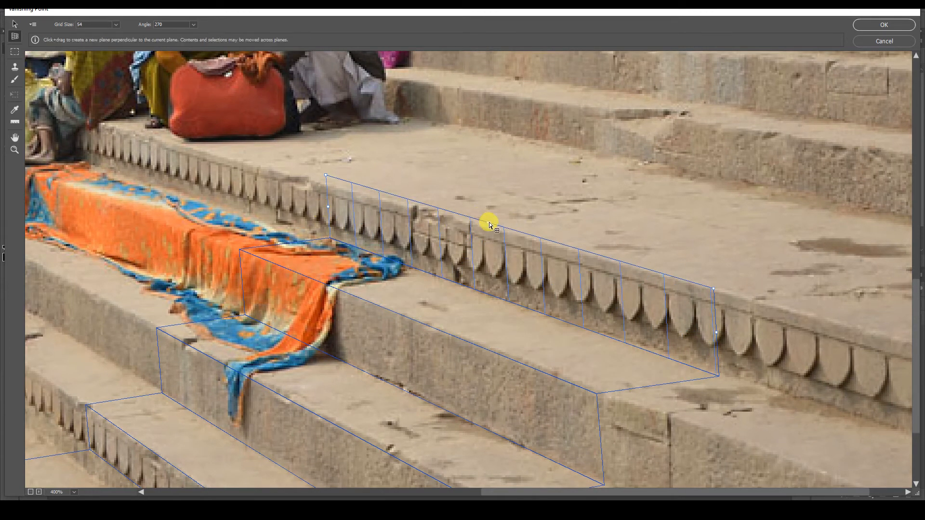
{"action": "left_click_drag", "start_coordinate": [489, 224], "coordinate": [757, 118]}
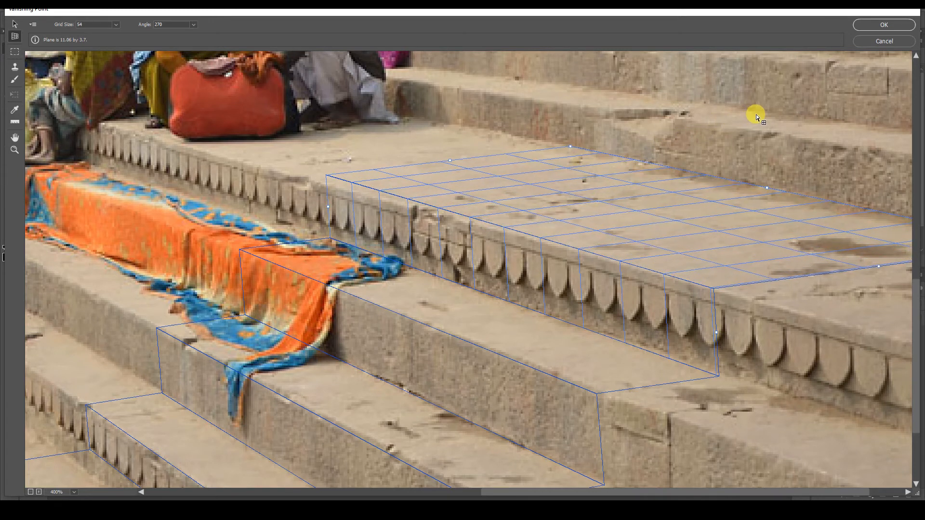
Step: Extend a perpendicular plane from the wide landing's back edge up the riser behind it and apply the stair planes
{"action": "left_click_drag", "start_coordinate": [769, 186], "coordinate": [780, 136]}
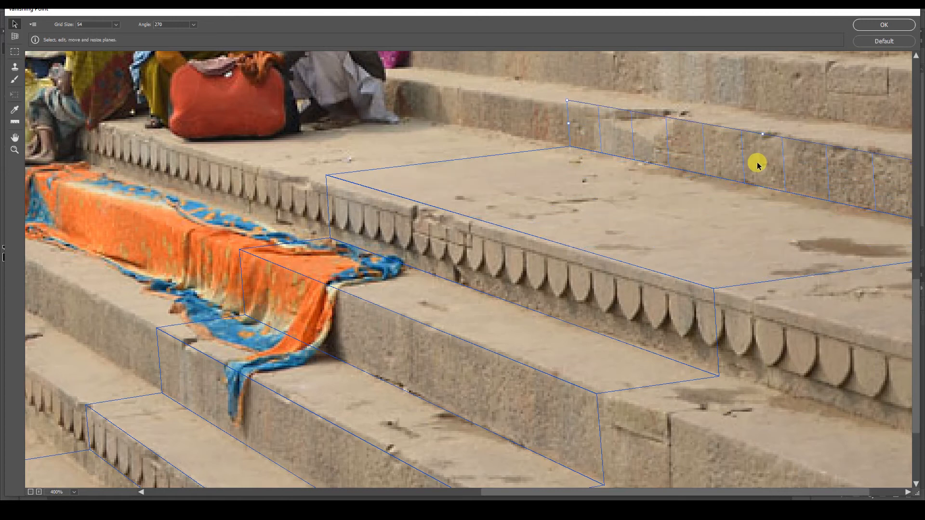
{"action": "key", "text": "ctrl+0"}
{"action": "left_click", "coordinate": [884, 25]}
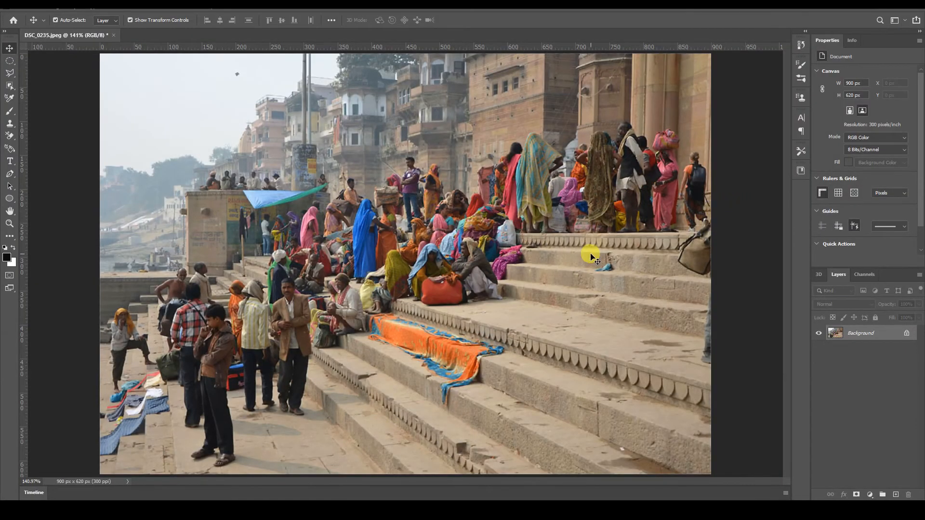
Step: Convert the locked Background into a regular layer named Layer 0
{"action": "double_click", "coordinate": [903, 335]}
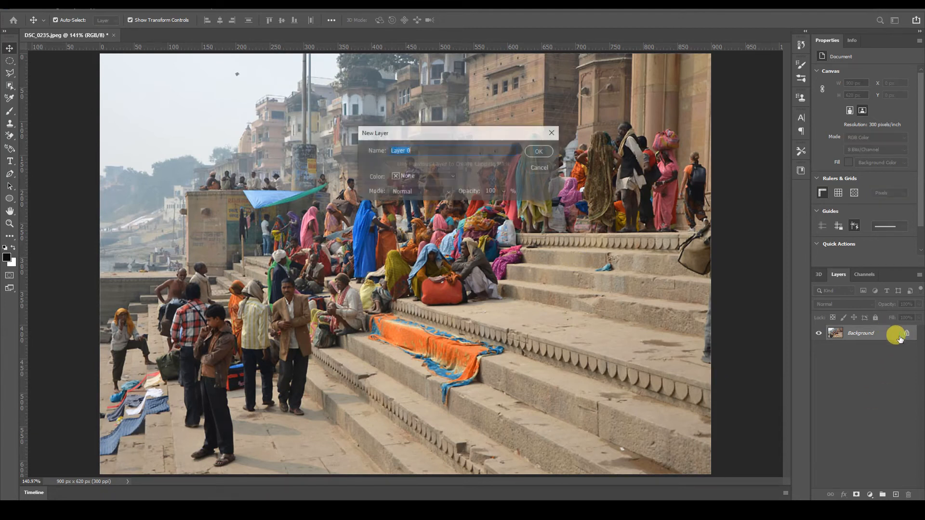
{"action": "left_click", "coordinate": [538, 149]}
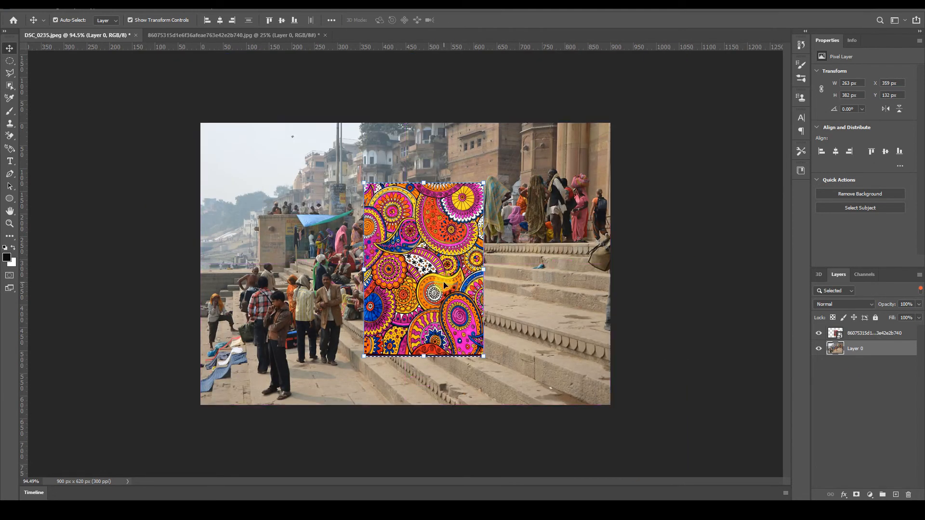
Step: Copy the paisley pattern image, hide its layer, and add an empty layer directly above Layer 0 with nothing selected
{"action": "left_click", "coordinate": [856, 332]}
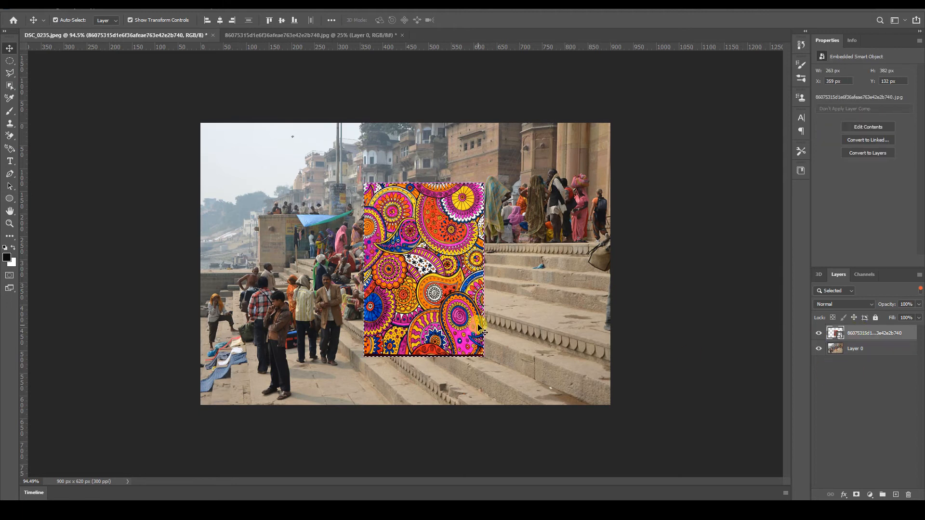
{"action": "key", "text": "ctrl+c"}
{"action": "left_click", "coordinate": [818, 333]}
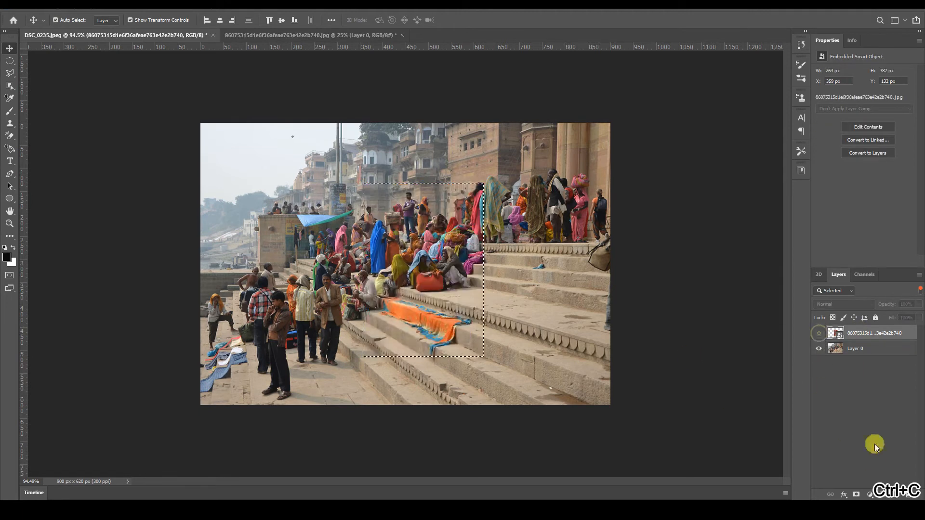
{"action": "key", "text": "ctrl+v"}
{"action": "key", "text": "ctrl+d"}
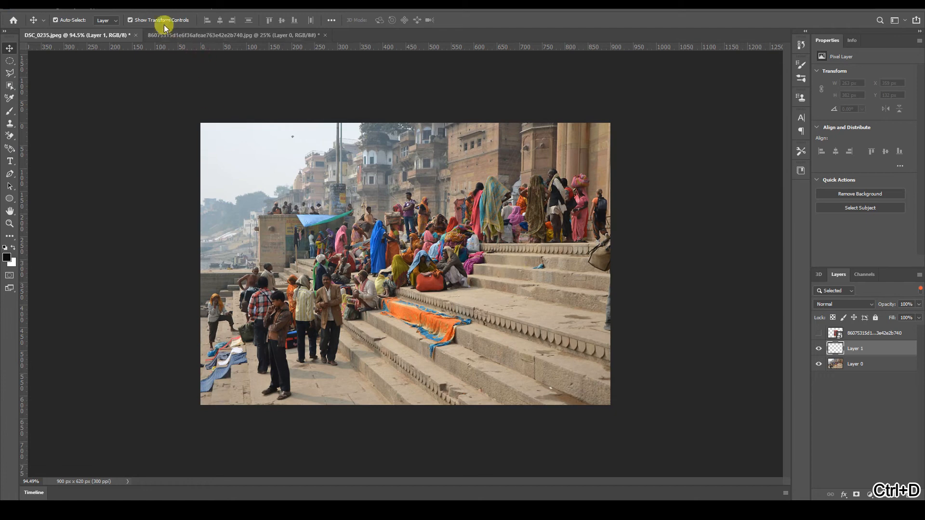
Step: Paste the paisley pattern into Vanishing Point on the empty layer and move it onto the connected stair planes
{"action": "left_click", "coordinate": [132, 10]}
{"action": "left_click", "coordinate": [160, 88]}
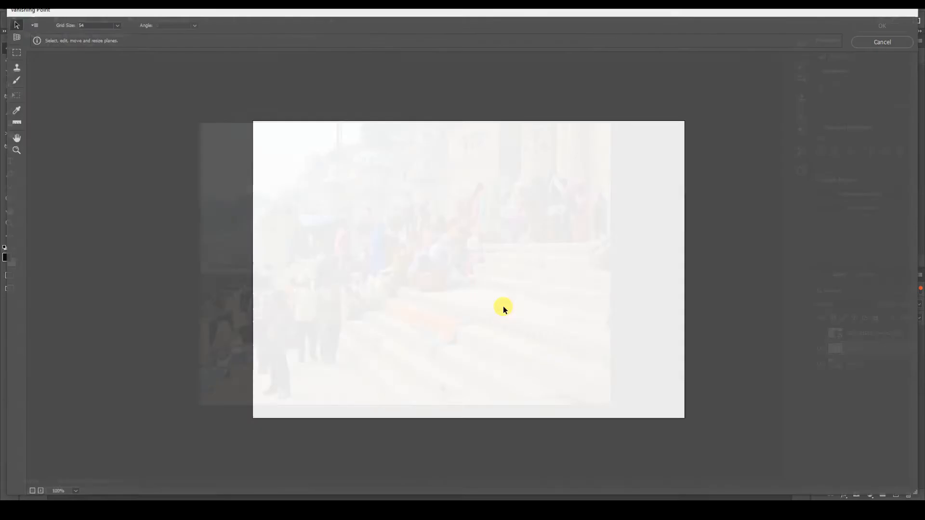
{"action": "key", "text": "ctrl+v"}
{"action": "left_click_drag", "start_coordinate": [327, 209], "coordinate": [504, 393]}
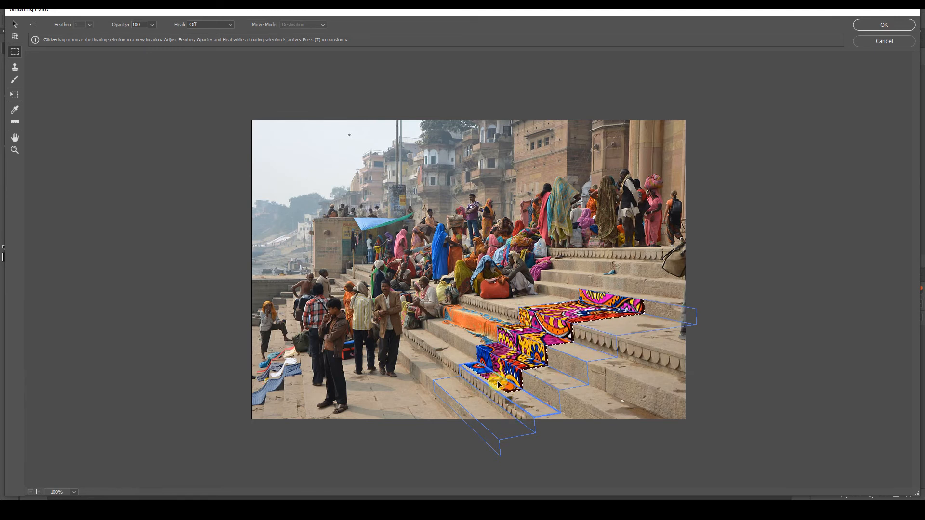
{"action": "left_click_drag", "start_coordinate": [597, 317], "coordinate": [588, 325]}
Step: Transform the floating pattern so it covers all the stair planes from the upper riser to the lowest step, and apply the filter
{"action": "key", "text": "ctrl+t"}
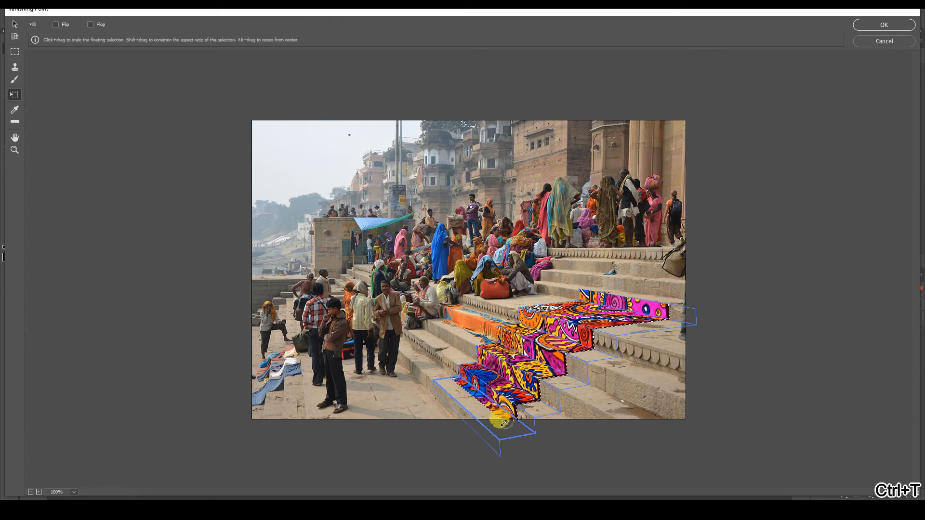
{"action": "left_click_drag", "start_coordinate": [502, 420], "coordinate": [576, 309]}
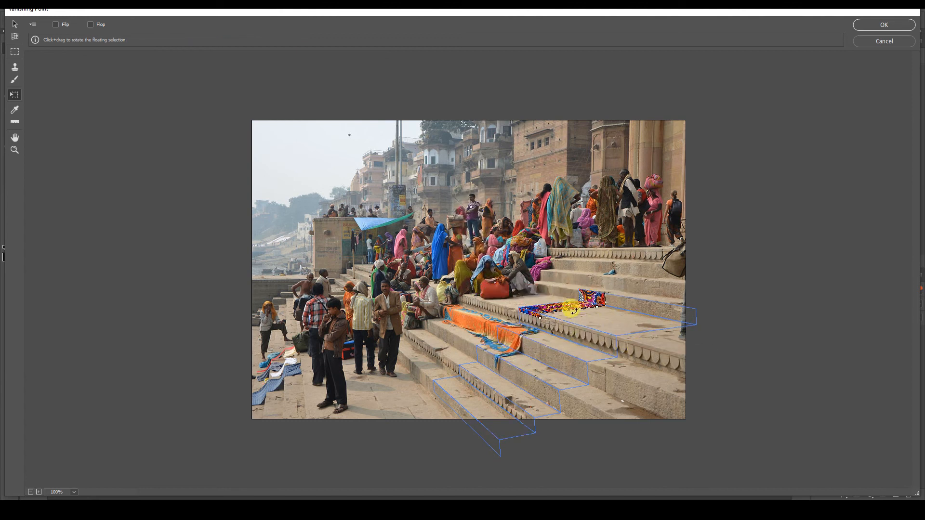
{"action": "left_click_drag", "start_coordinate": [597, 308], "coordinate": [649, 337]}
{"action": "mouse_move", "coordinate": [588, 332]}
{"action": "left_mouse_down"}
{"action": "mouse_move", "coordinate": [615, 321]}
{"action": "mouse_move", "coordinate": [531, 407]}
{"action": "mouse_move", "coordinate": [547, 384]}
{"action": "mouse_move", "coordinate": [454, 447]}
{"action": "mouse_move", "coordinate": [482, 441]}
{"action": "left_mouse_up"}
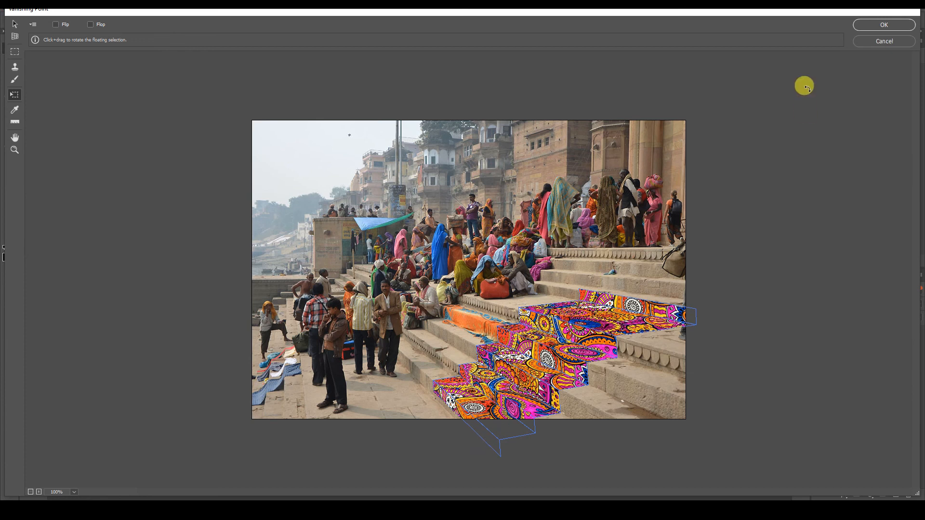
{"action": "left_click", "coordinate": [882, 31]}
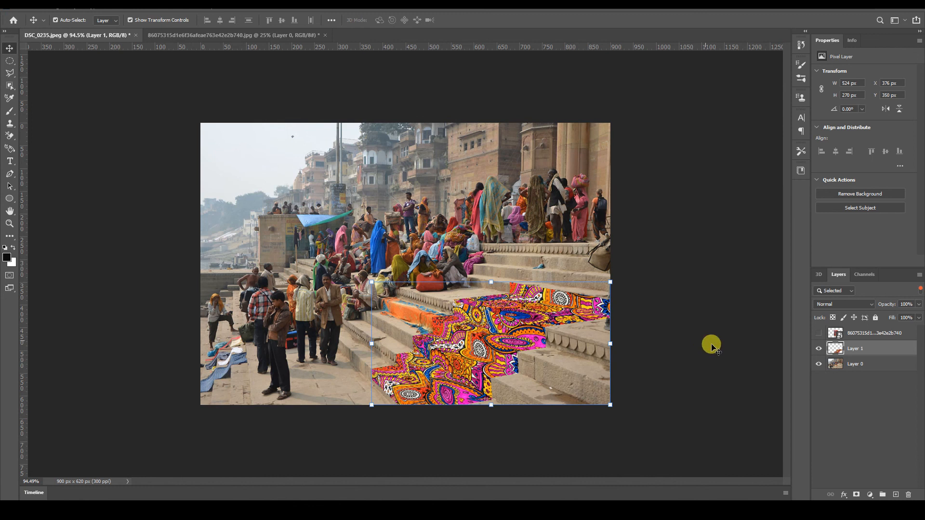
Step: Set the stair pattern layer's blend mode to Multiply and duplicate the layer
{"action": "left_click", "coordinate": [869, 304]}
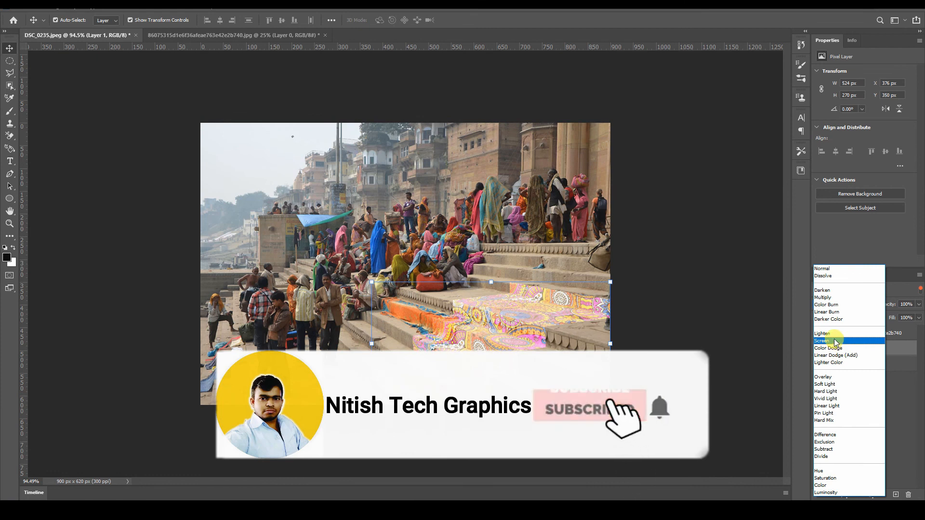
{"action": "left_click", "coordinate": [836, 296]}
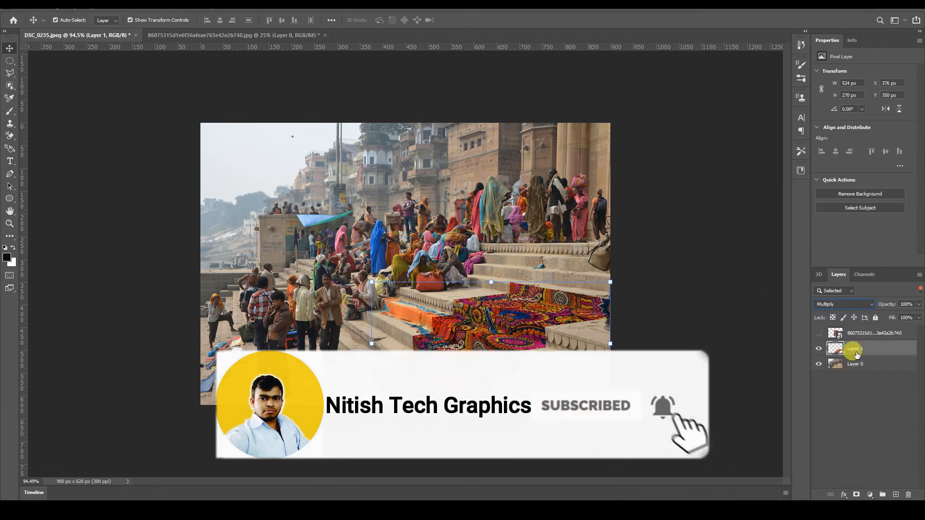
{"action": "left_click_drag", "start_coordinate": [873, 348], "coordinate": [895, 494]}
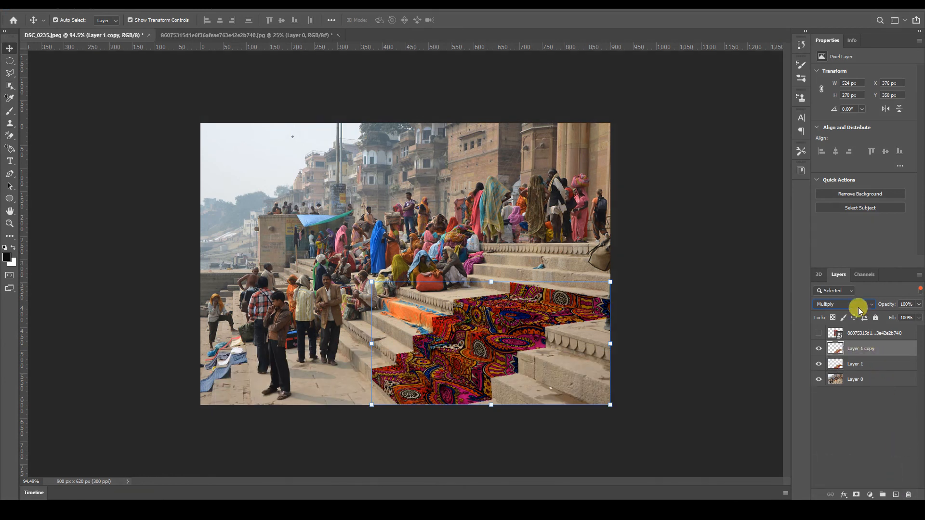
Step: Open the blend mode choices for the duplicated stair pattern layer
{"action": "left_click", "coordinate": [850, 289]}
{"action": "left_click", "coordinate": [876, 288]}
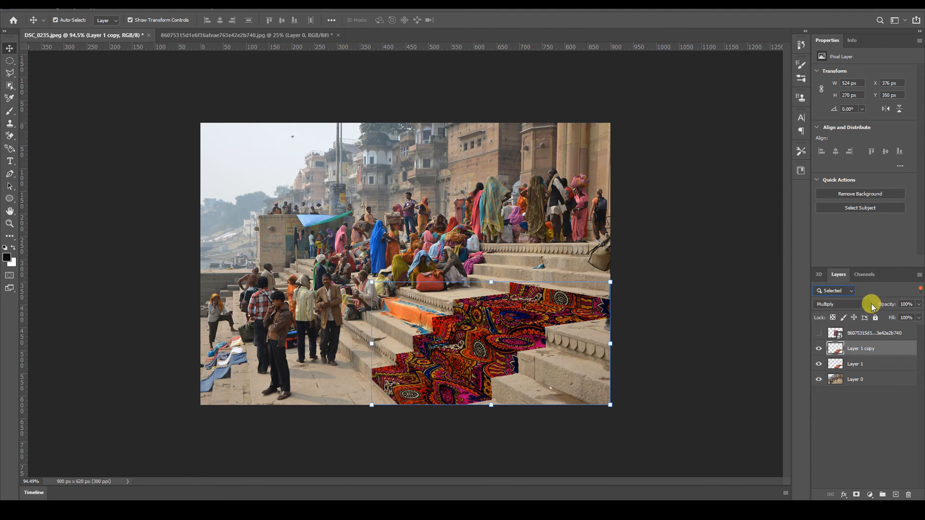
{"action": "left_click", "coordinate": [862, 304]}
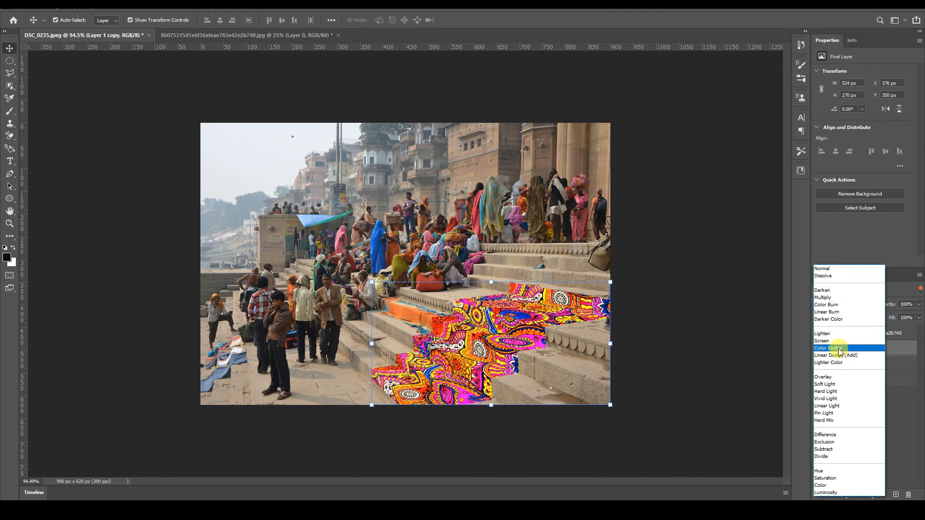